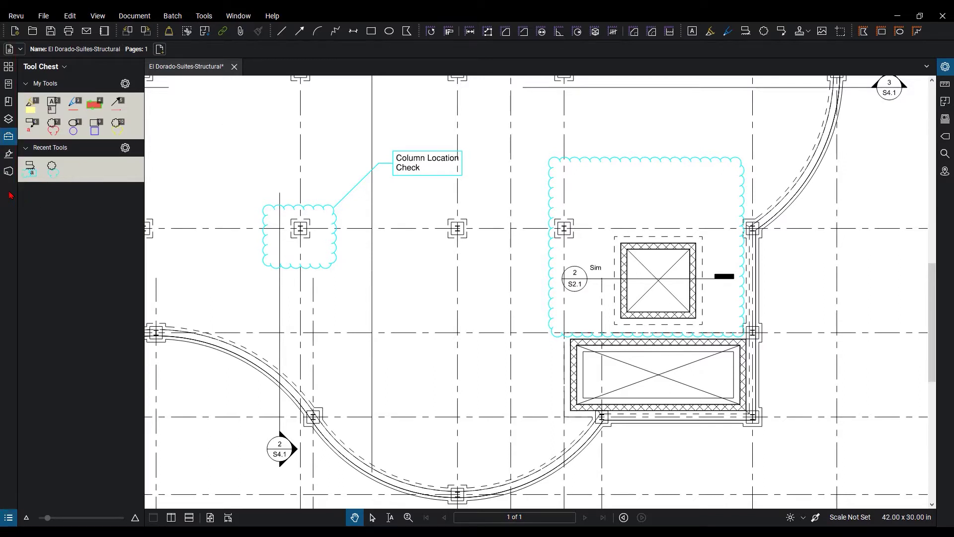
Hide the Tool Chest panel, then reopen it from the left panel bar's Show menu.
click(8, 138)
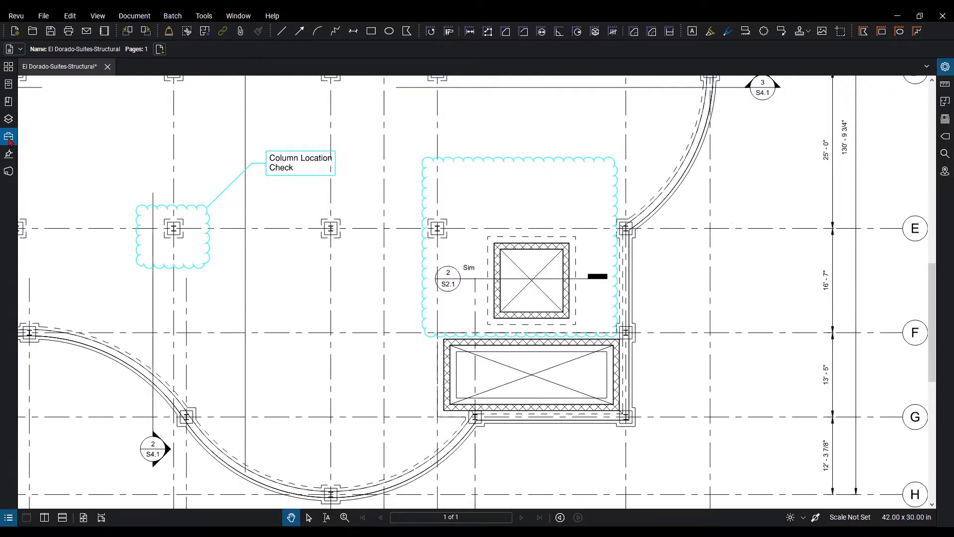
right_click(11, 189)
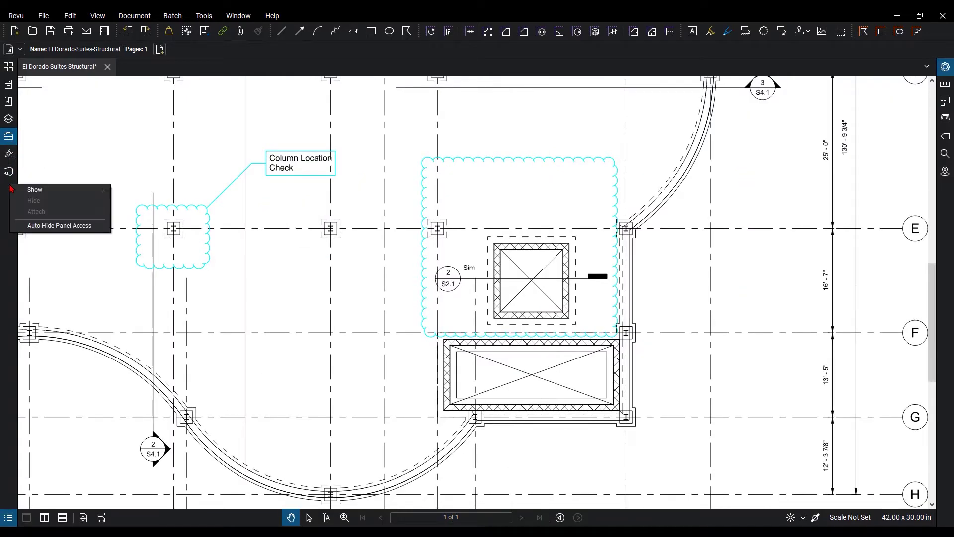
mouse_move(32, 191)
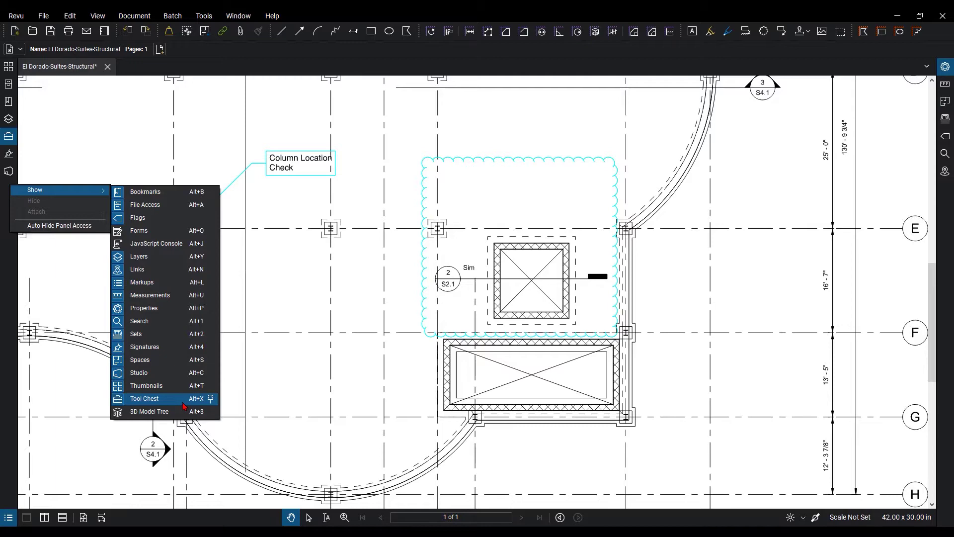
click(9, 138)
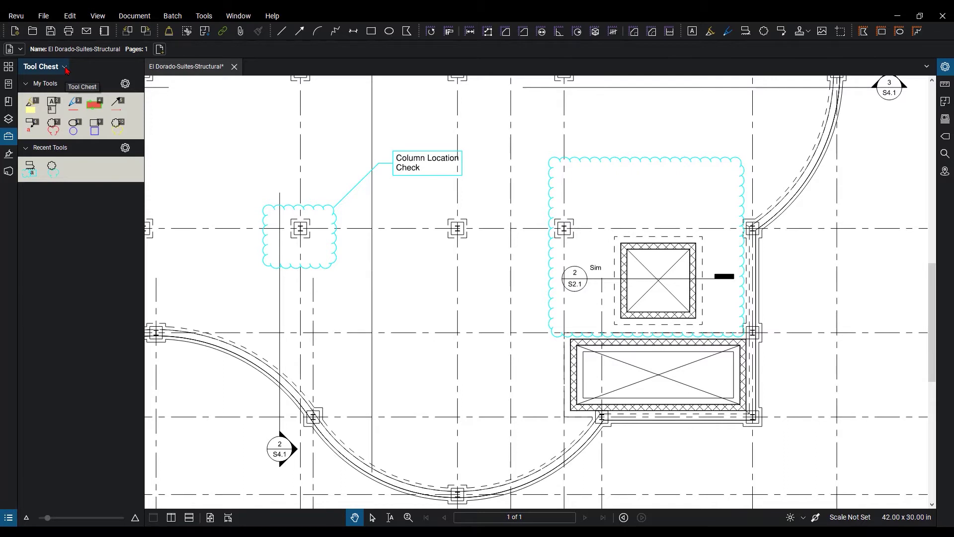
In Manage Tool Sets from the Tool Chest list, add a new tool set titled 'Structural'.
click(64, 68)
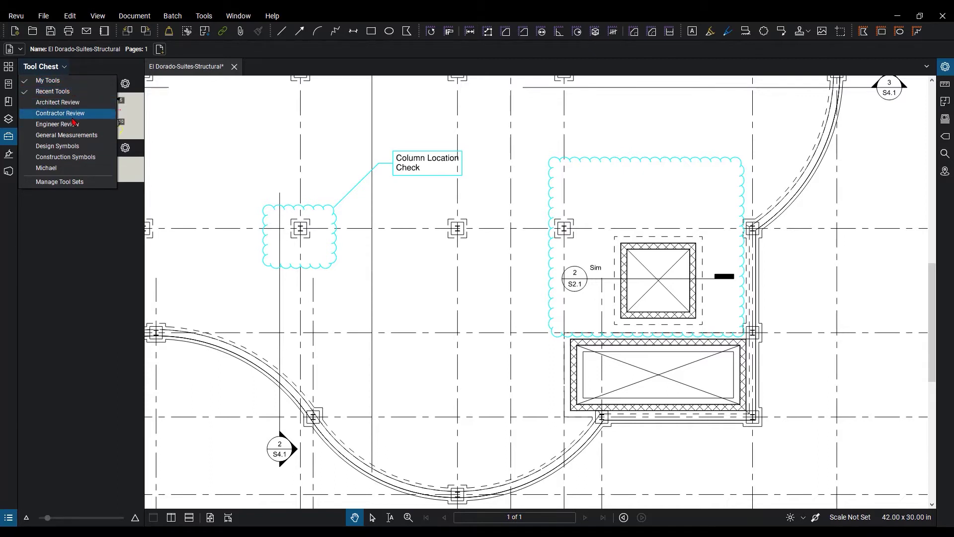
click(72, 183)
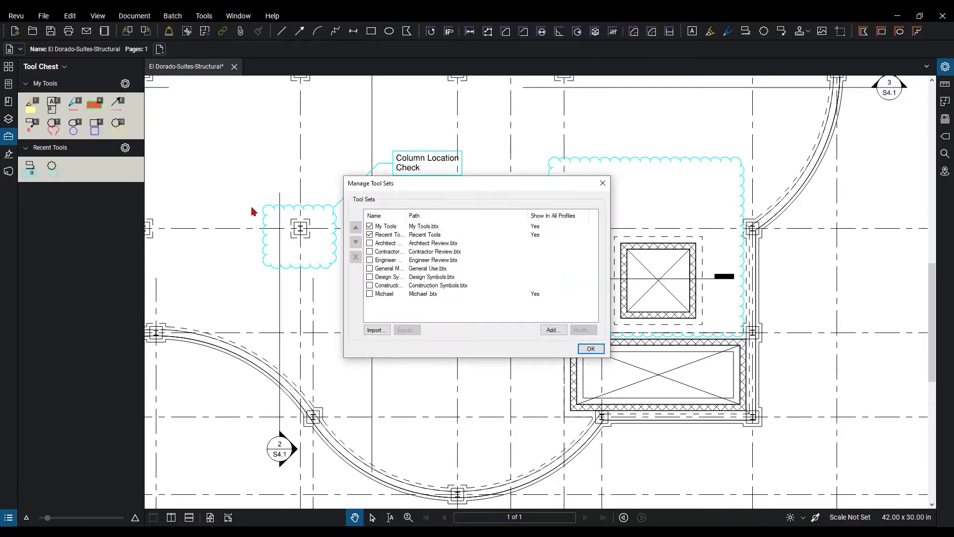
drag(370, 188, 312, 176)
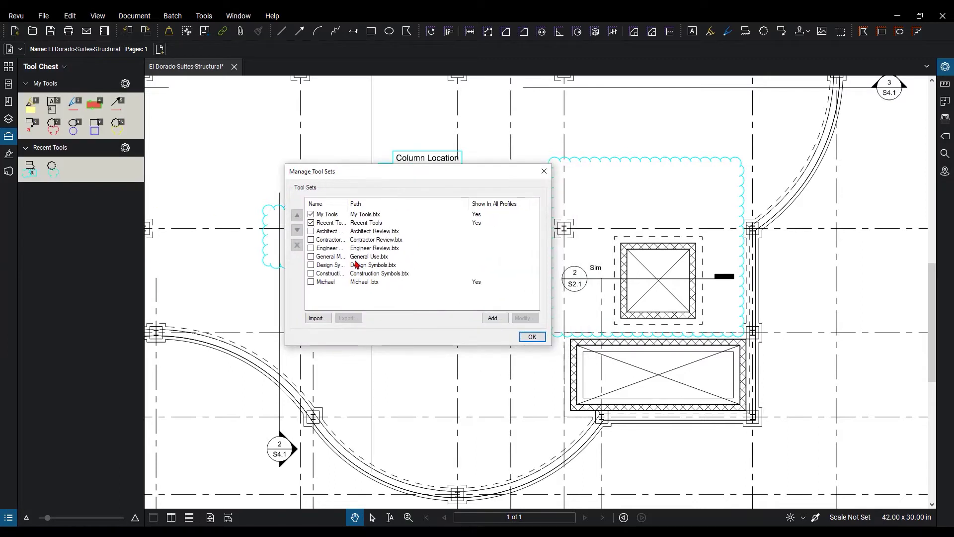
click(493, 318)
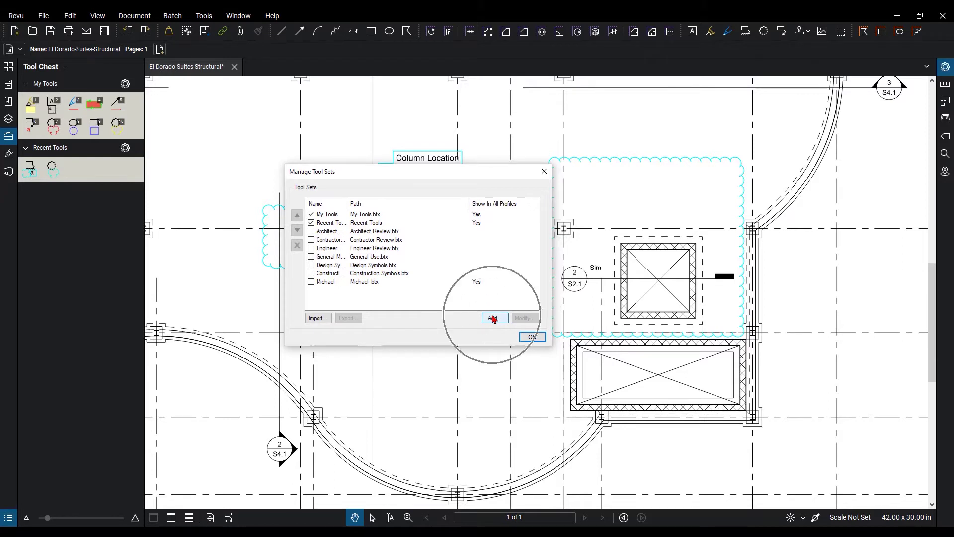
text(S)
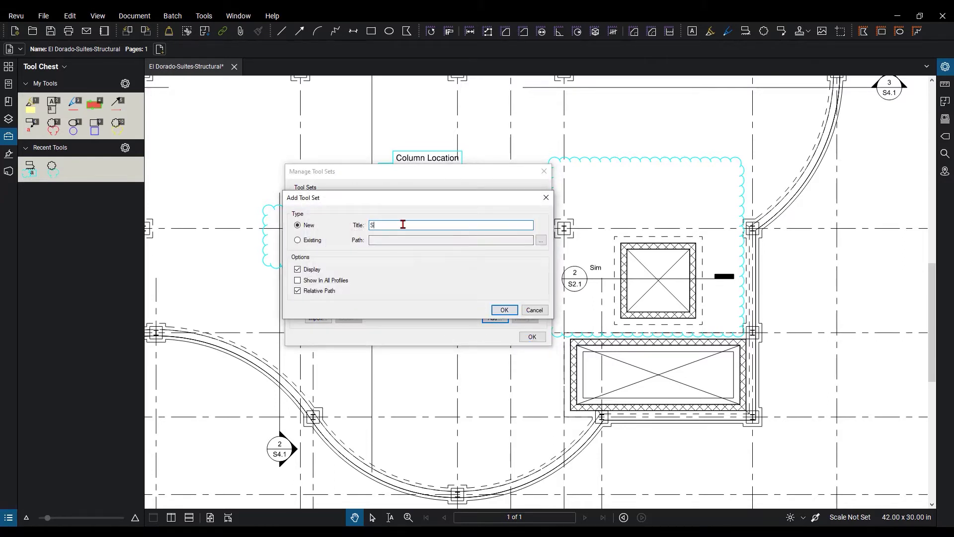
text(tructural)
Save the new set as Structural.btx and close Manage Tool Sets.
click(503, 310)
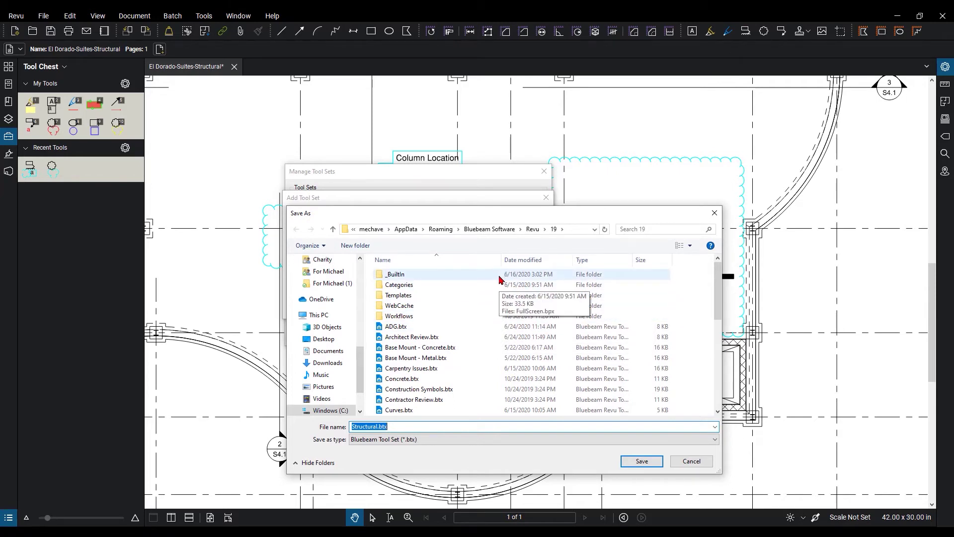
scroll(500, 280, down, 5)
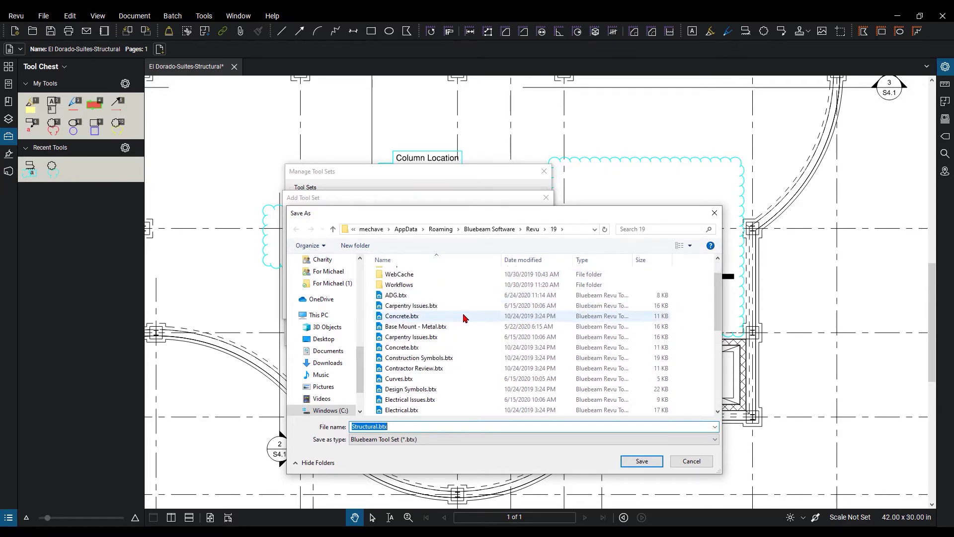
click(641, 461)
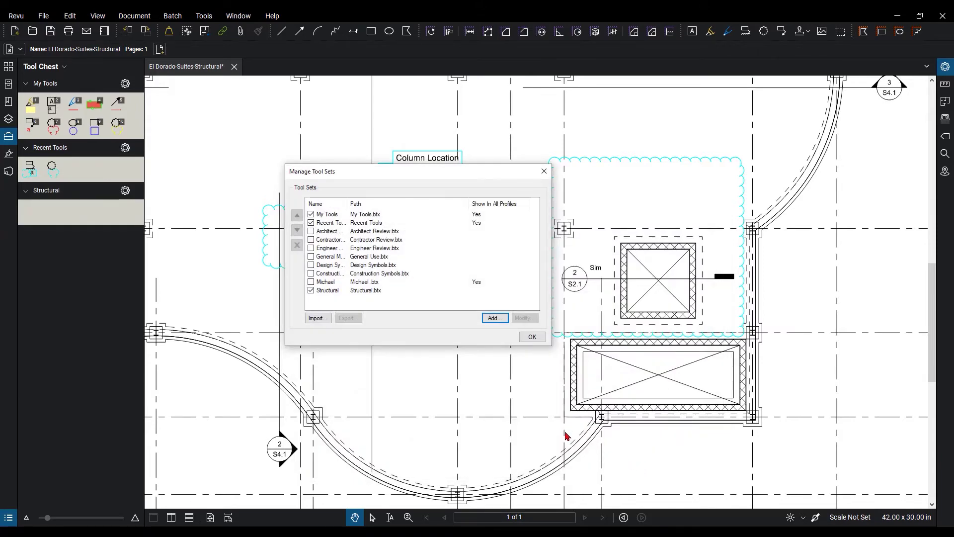
click(313, 291)
click(531, 337)
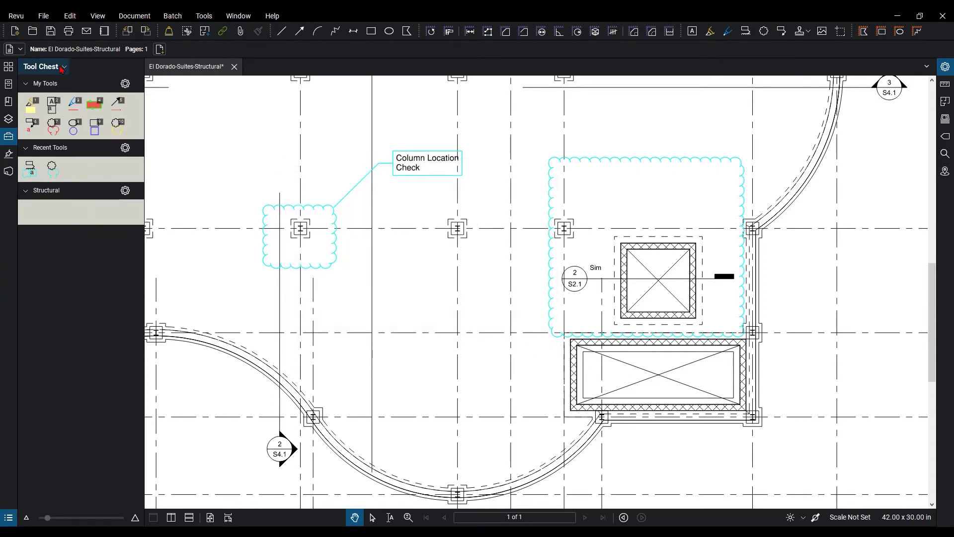
Check that the empty Structural set appears in the Tool Chest, then select the column cloud callout.
click(61, 67)
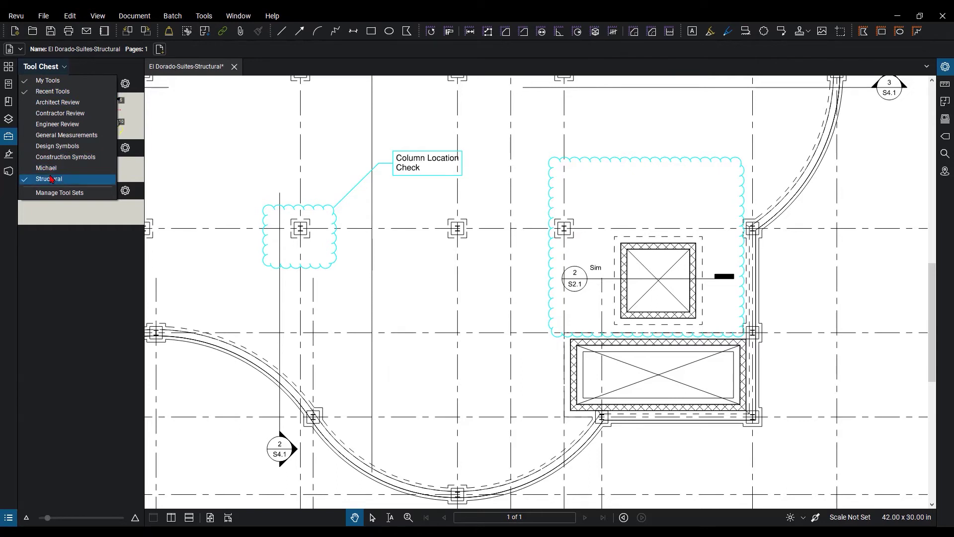
click(82, 286)
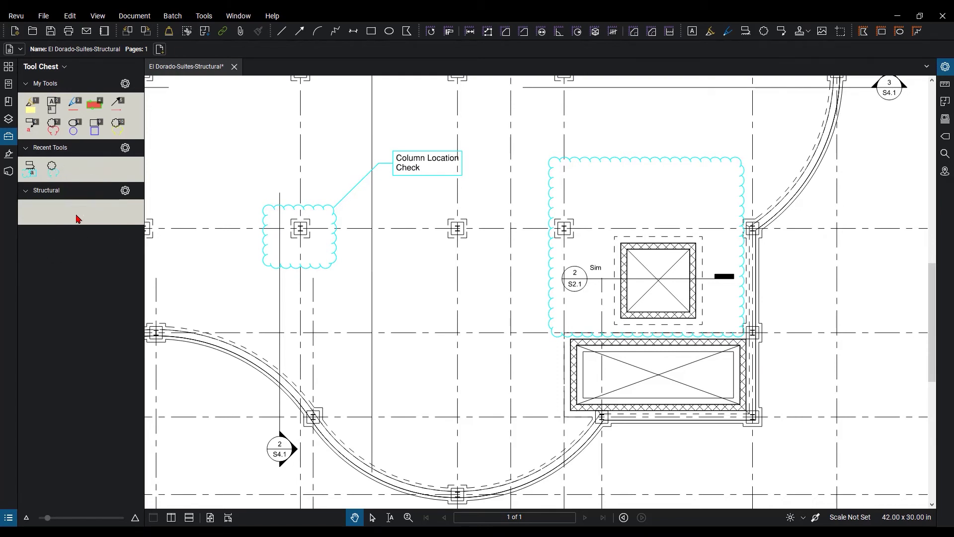
click(329, 268)
Add the column cloud callout markup to the Structural tool set and copy the Recent Tools cloud into it.
right_click(329, 267)
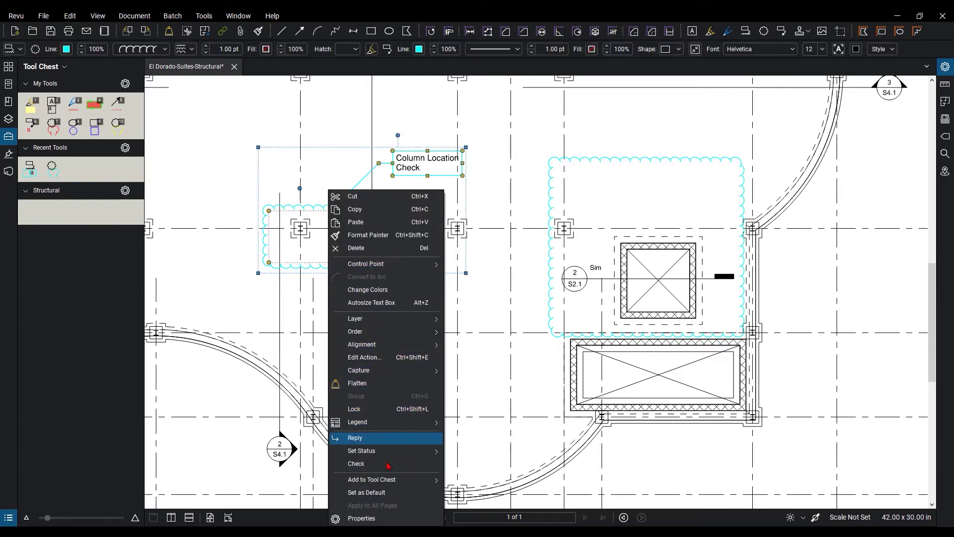
mouse_move(391, 480)
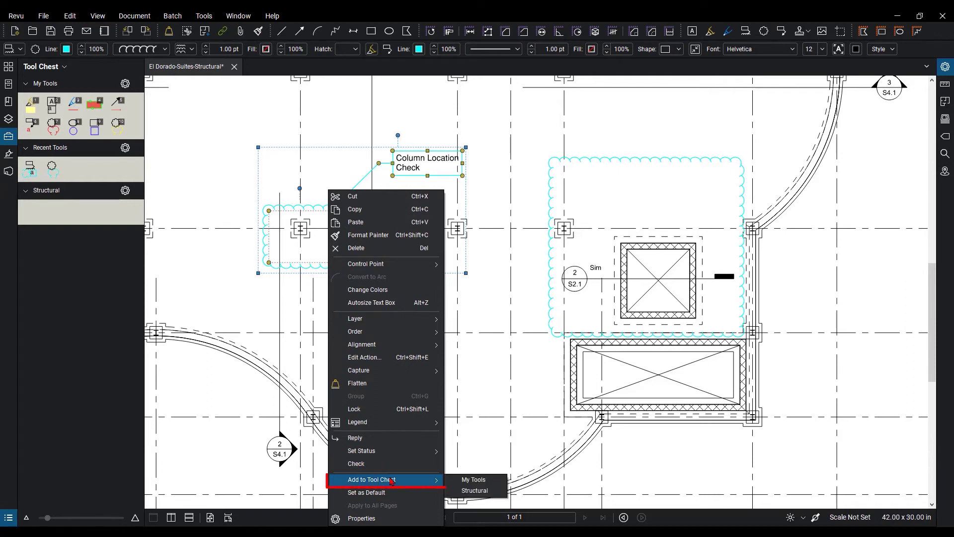
click(475, 490)
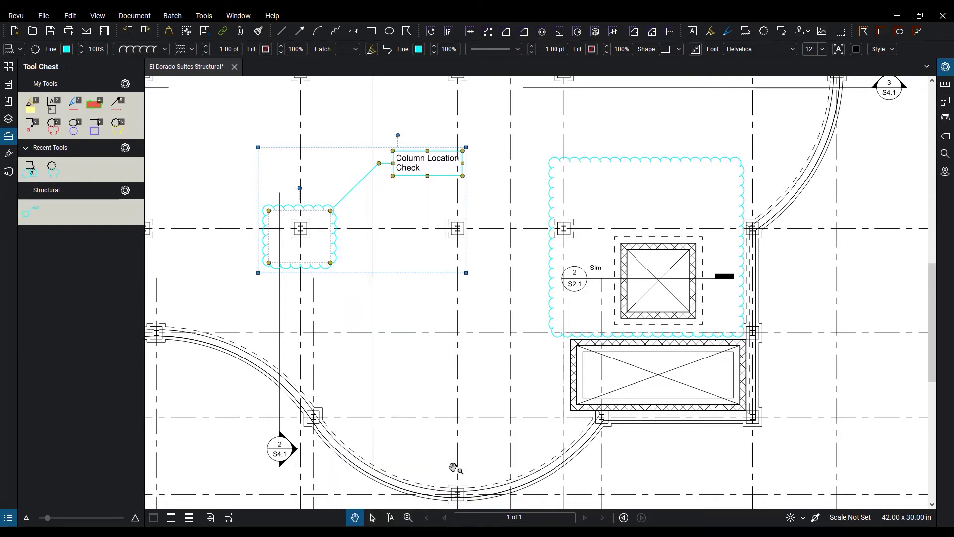
click(553, 298)
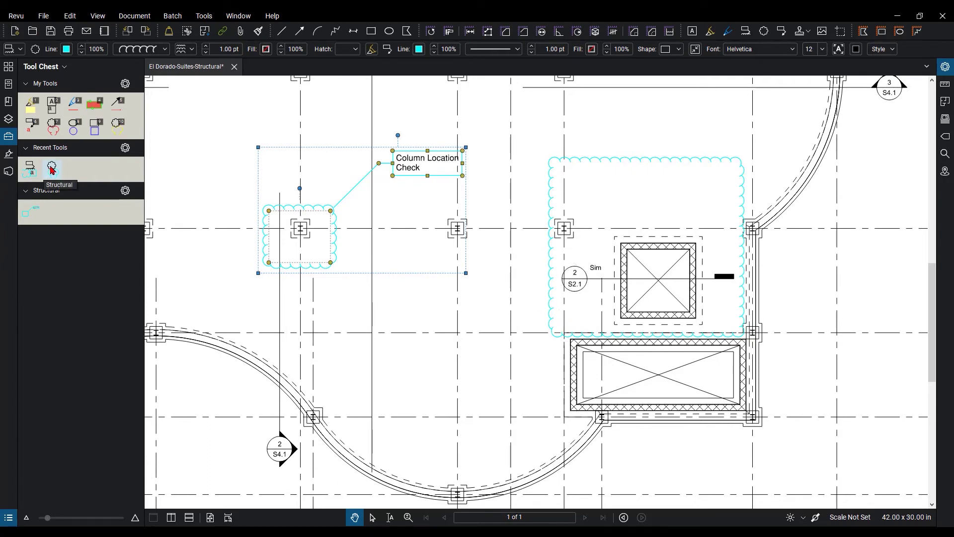
drag(52, 170, 60, 215)
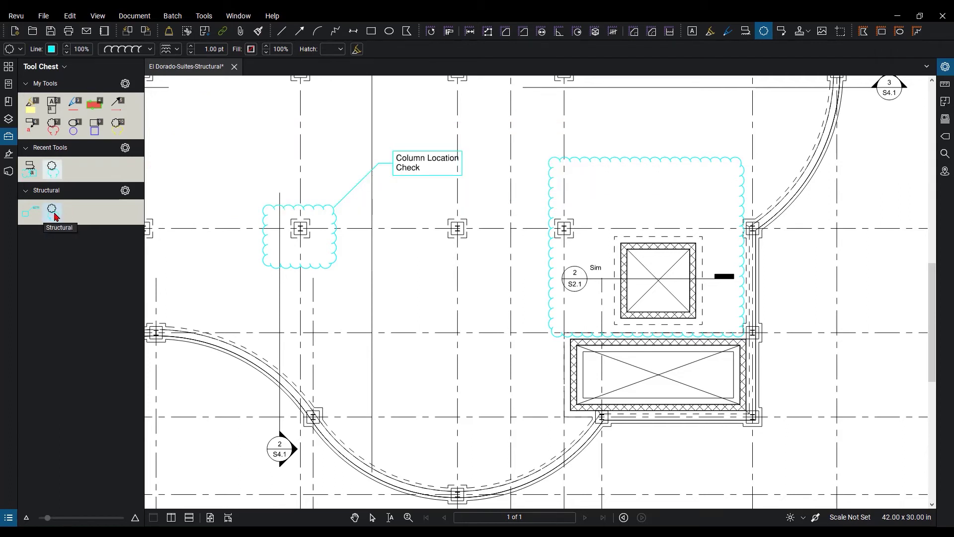
Drag the Structural cloud tool onto the plan and move the new cloud up-right beside the existing cloud.
click(54, 213)
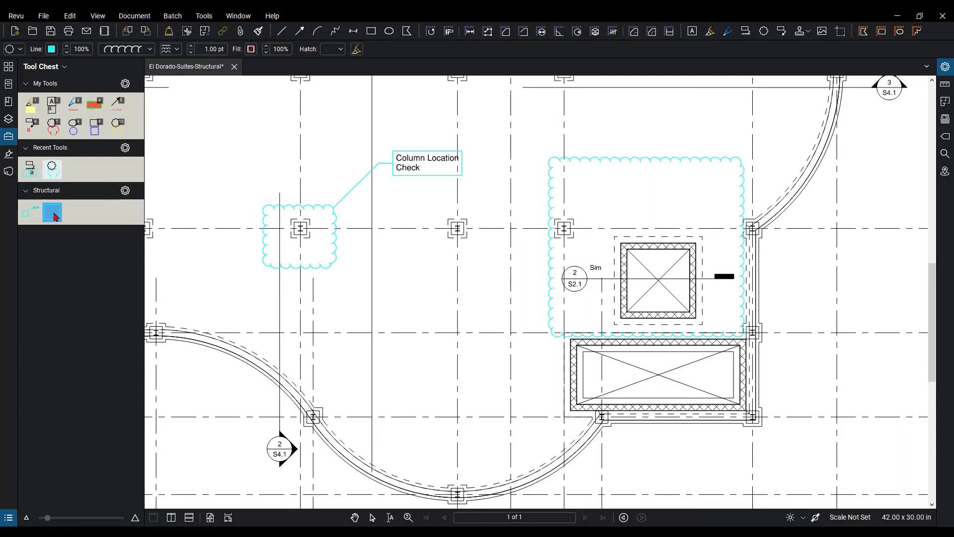
mouse_move(54, 216)
mouse_down()
mouse_move(149, 294)
mouse_move(266, 203)
mouse_move(404, 315)
mouse_move(670, 300)
mouse_up()
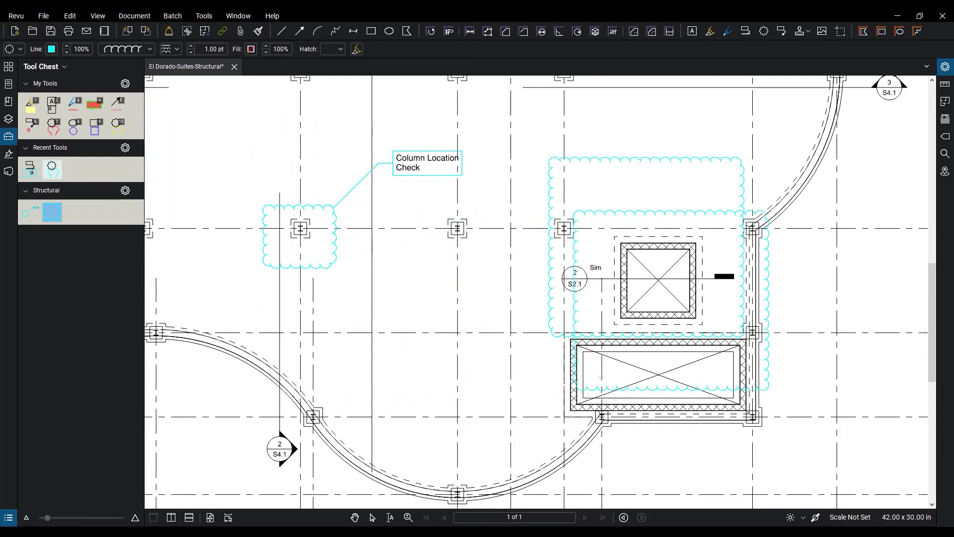
drag(578, 386, 773, 332)
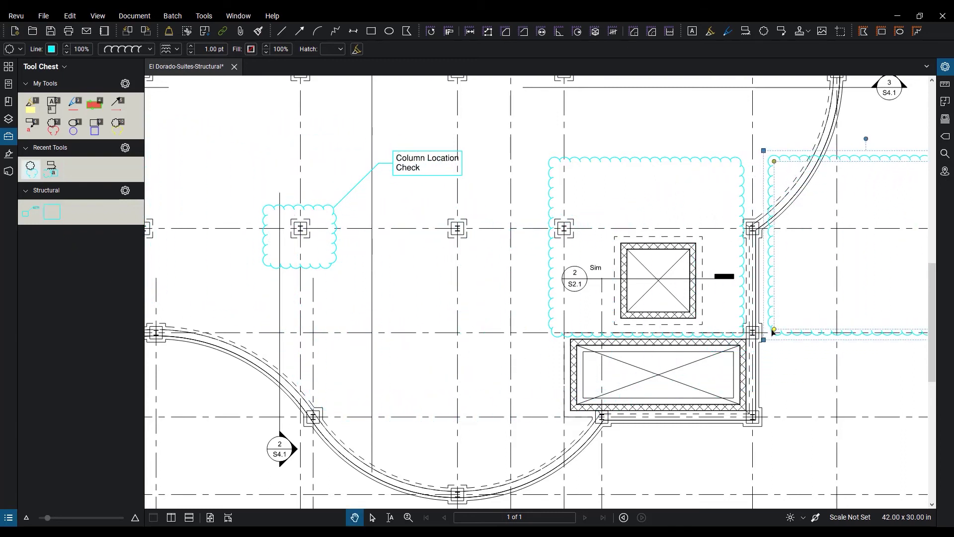
click(57, 216)
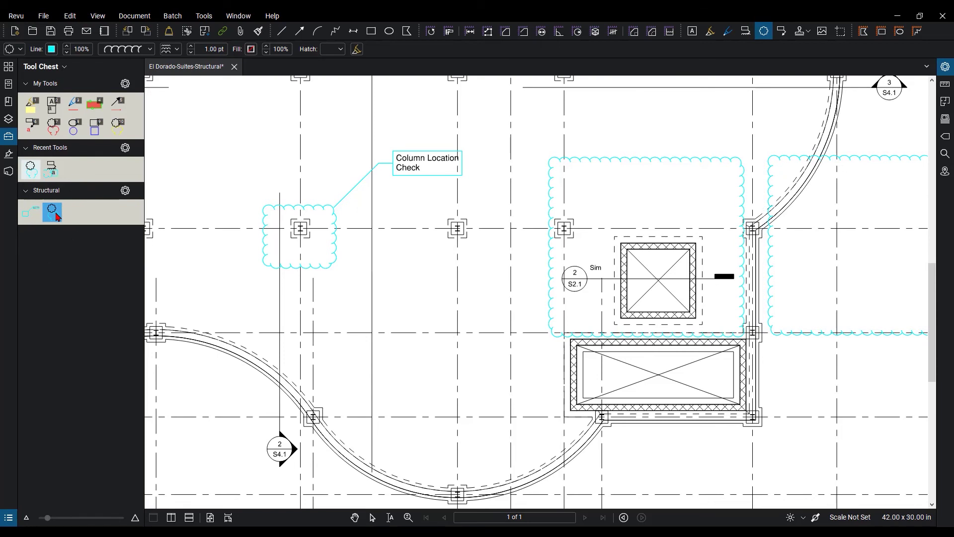
Switch the Structural cloud tool to Drawing Mode and draw a cloud below the Column Location Check callout.
right_click(57, 216)
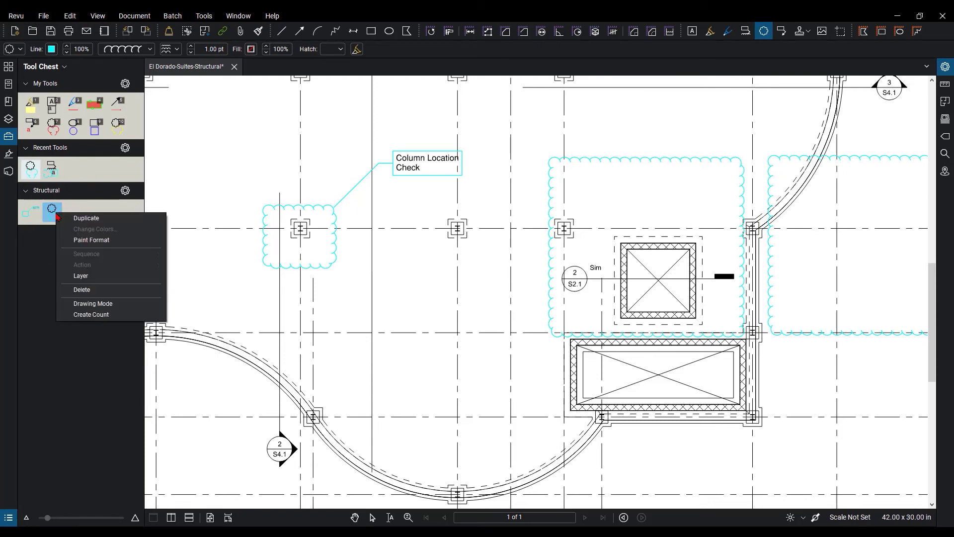
click(121, 304)
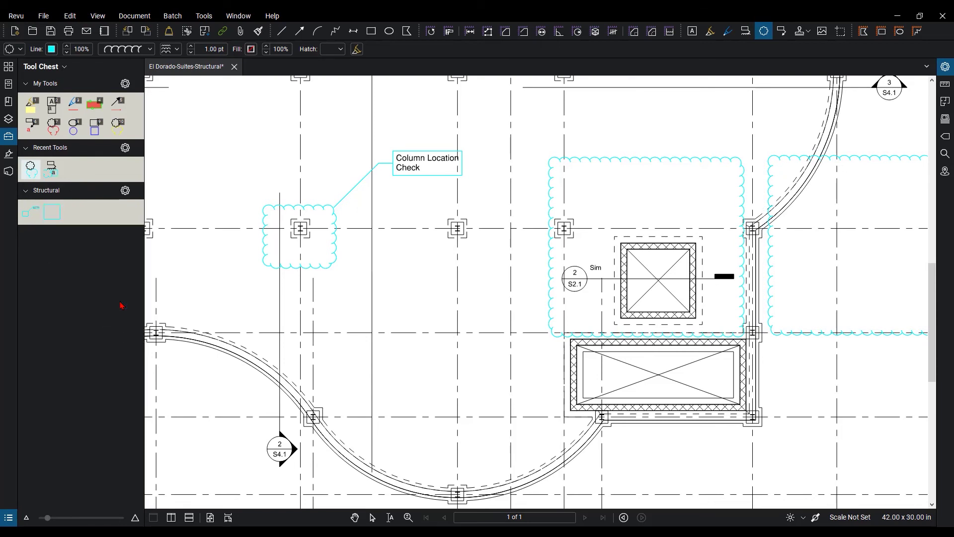
right_click(53, 214)
click(107, 304)
click(54, 217)
drag(333, 307, 434, 377)
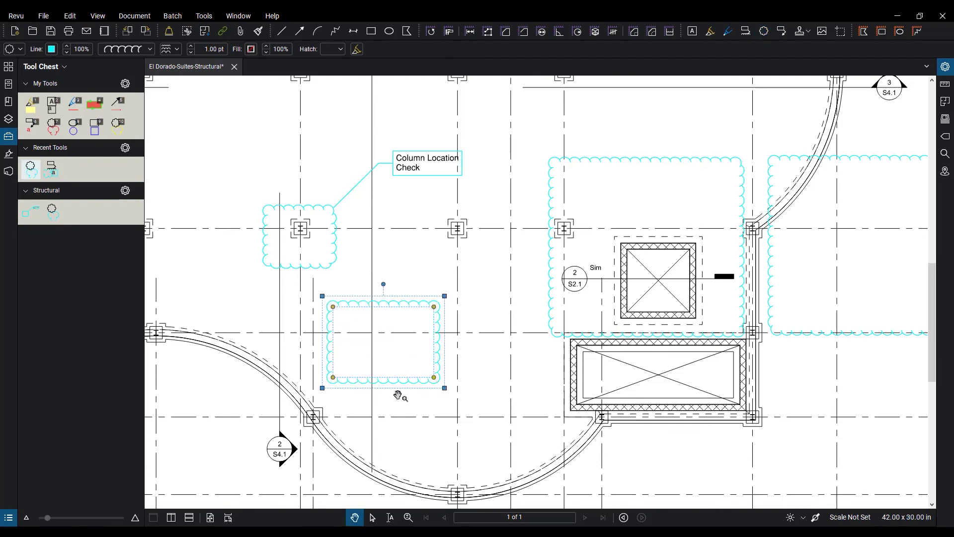